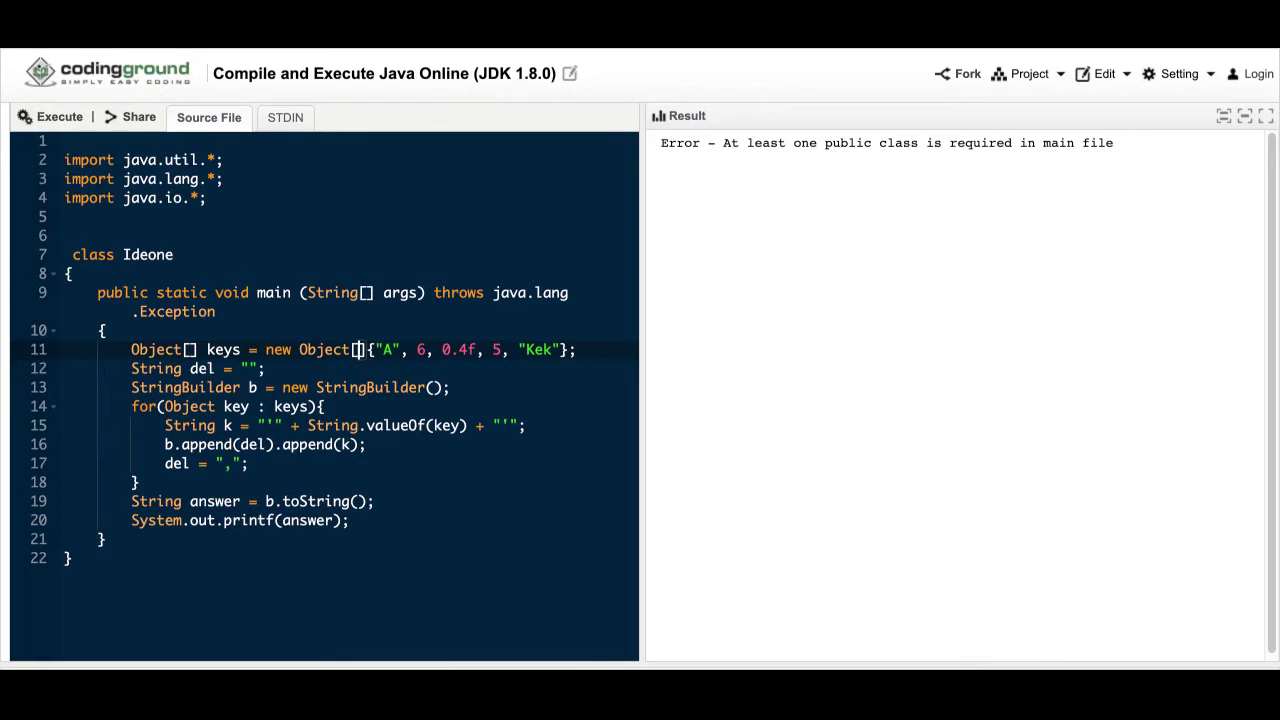
- Review the three java import lines at the top of the code
double_click(140, 160)
drag(126, 160, 156, 198)
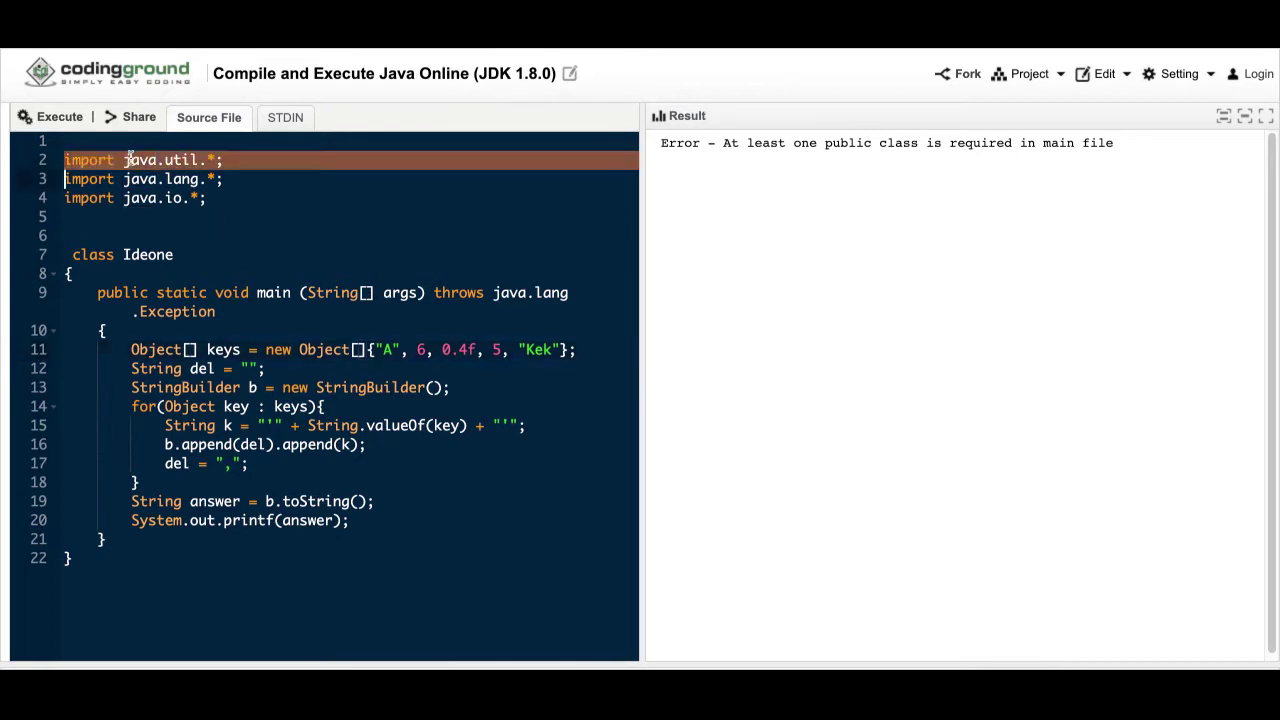
click(156, 198)
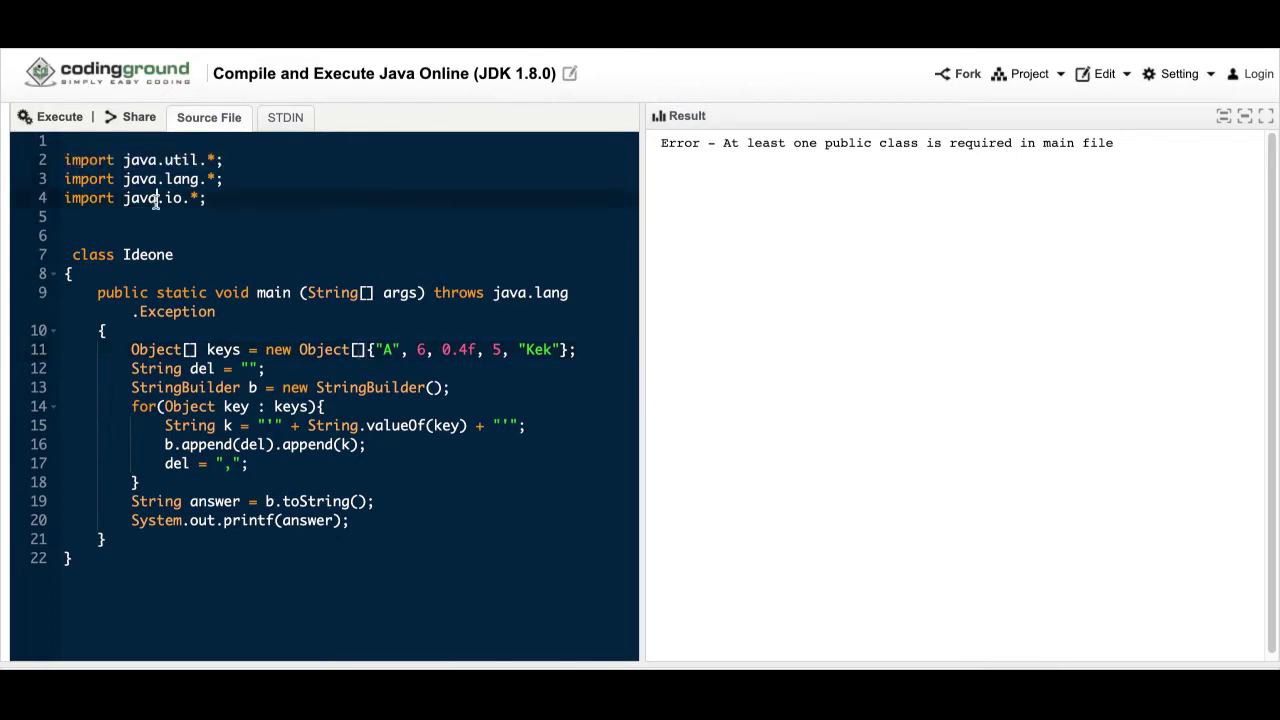
- Check the public class error and position the caret before 'class Ideone' on line 7
click(124, 255)
triple_click(789, 142)
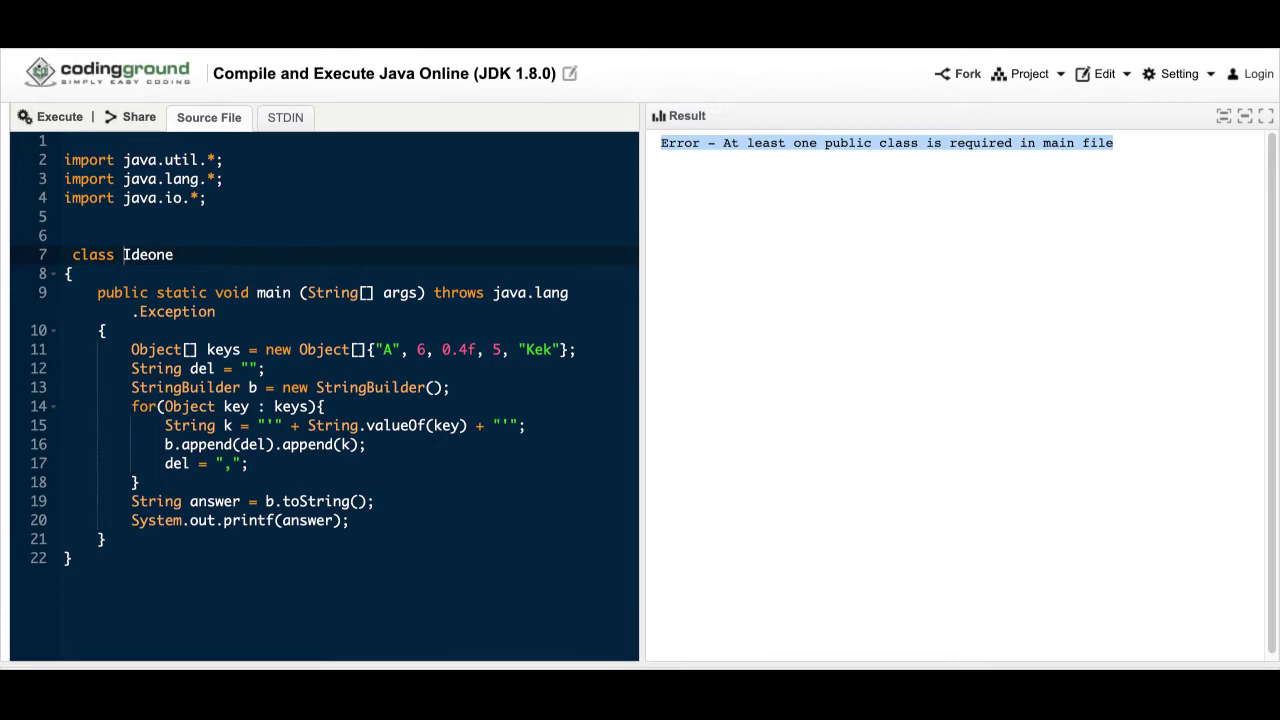
click(273, 314)
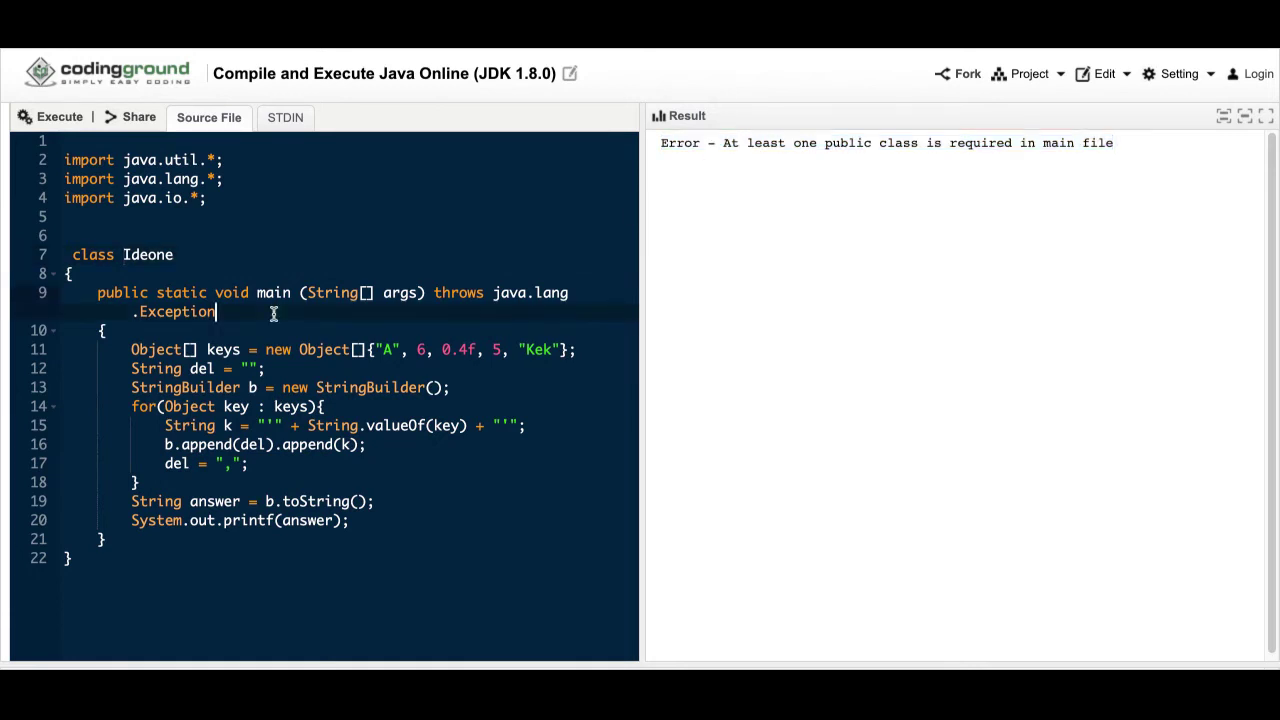
click(74, 254)
text(public)
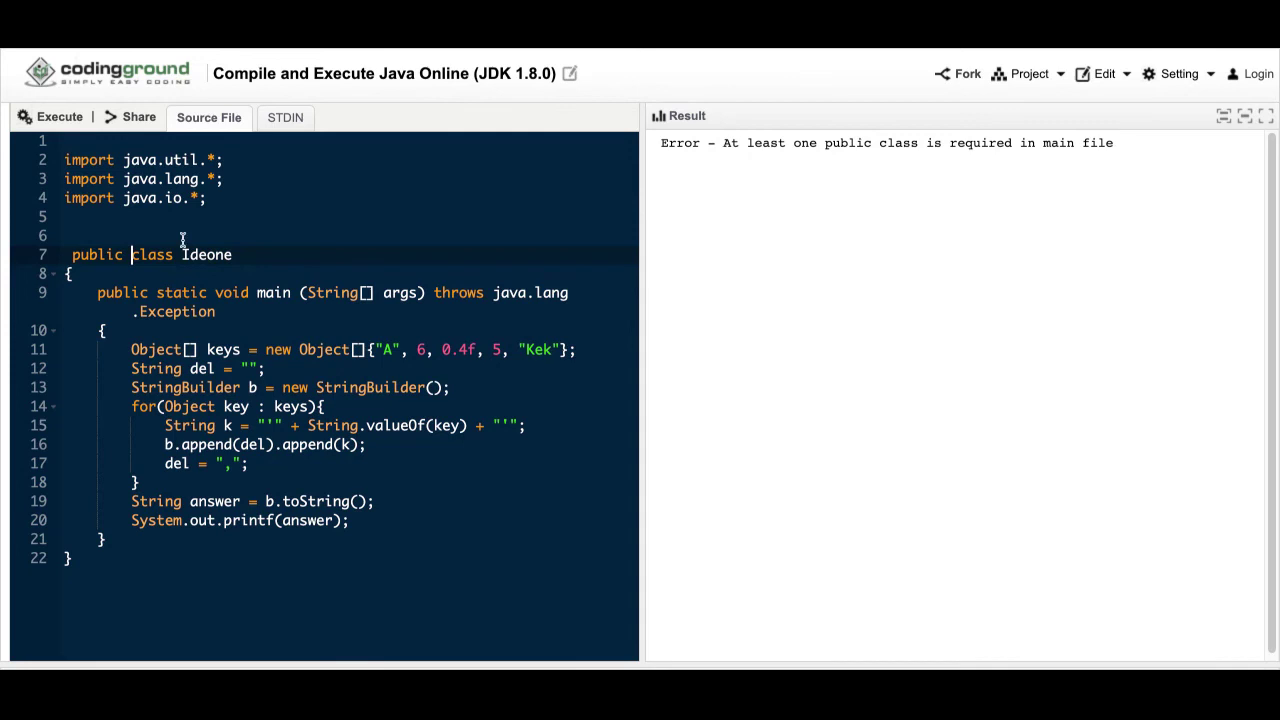
- Run Ideone.java and check the Result output: 'A', '6', '0.4', '5', 'Kek'
click(69, 121)
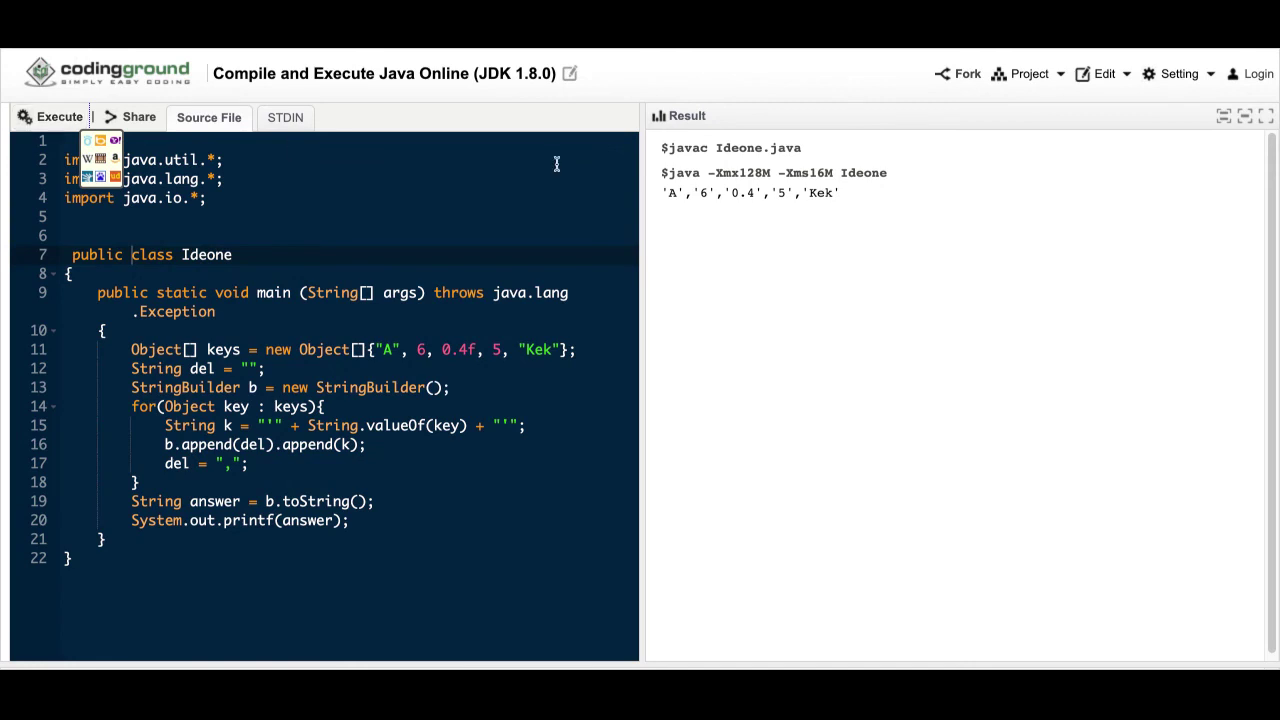
triple_click(712, 195)
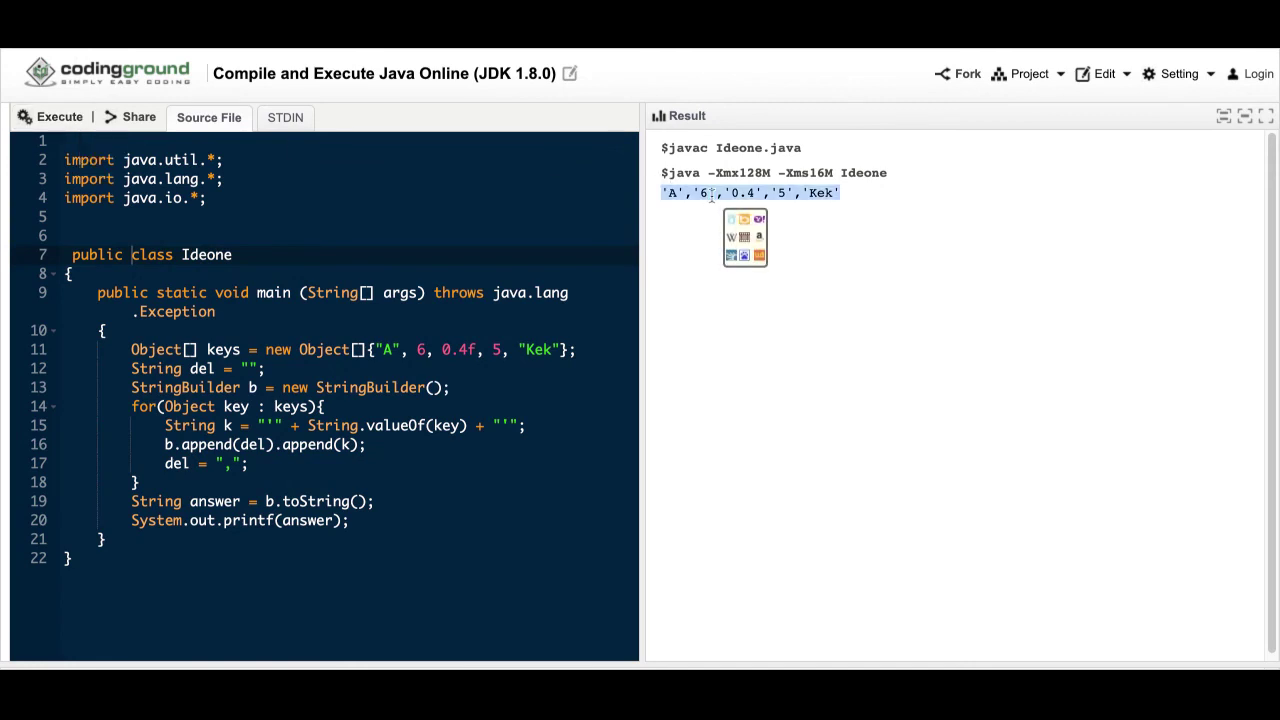
click(447, 387)
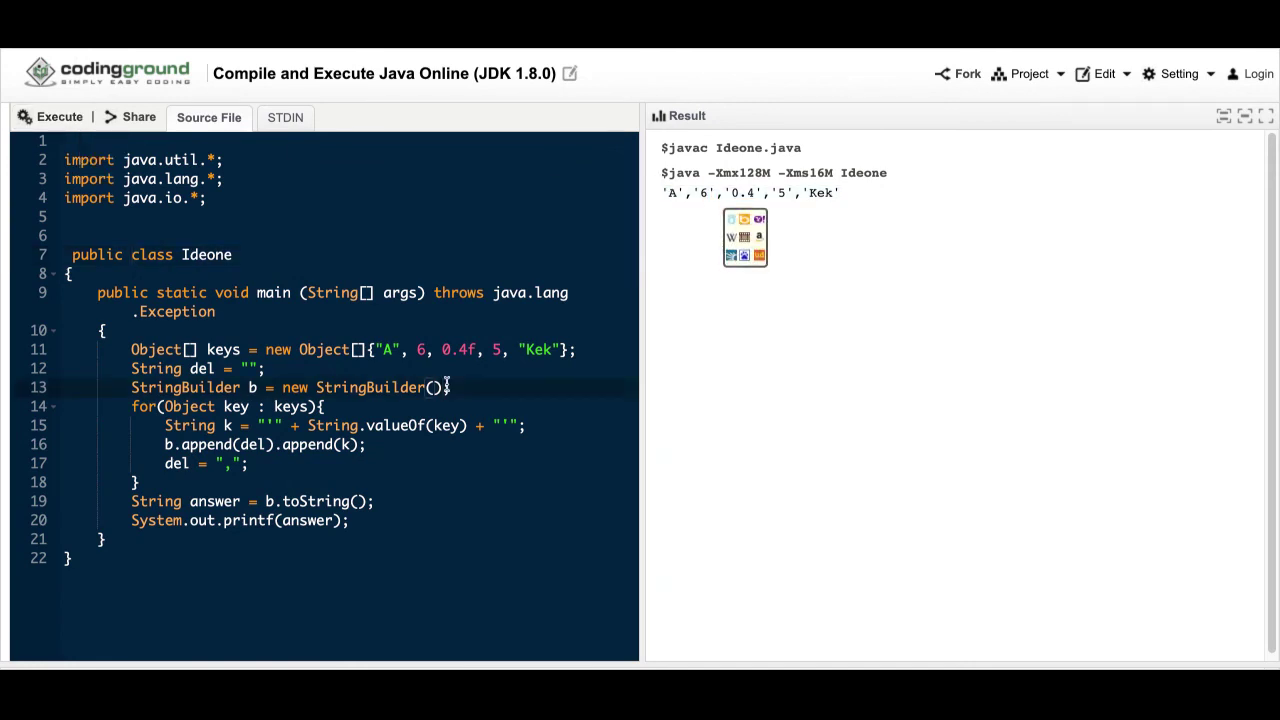